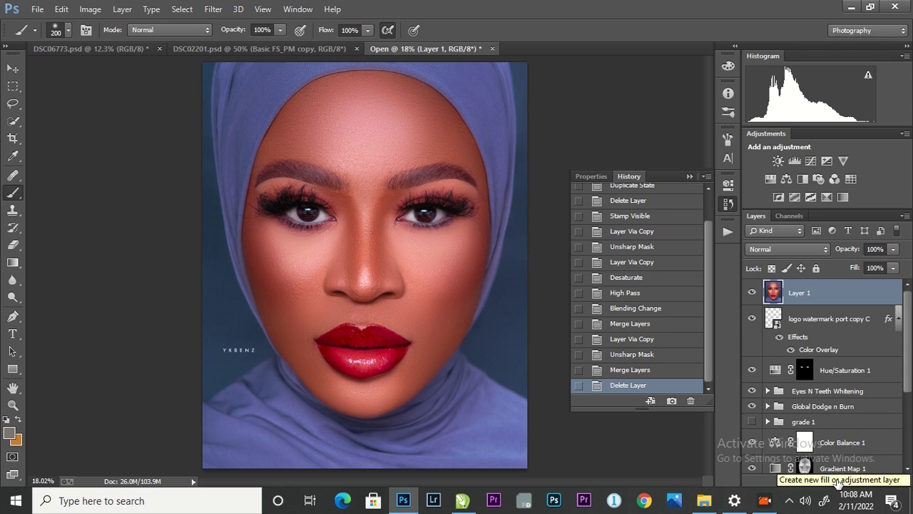
Step: Duplicate Layer 1 and desaturate the copy so the portrait turns black and white
key("ctrl+j")
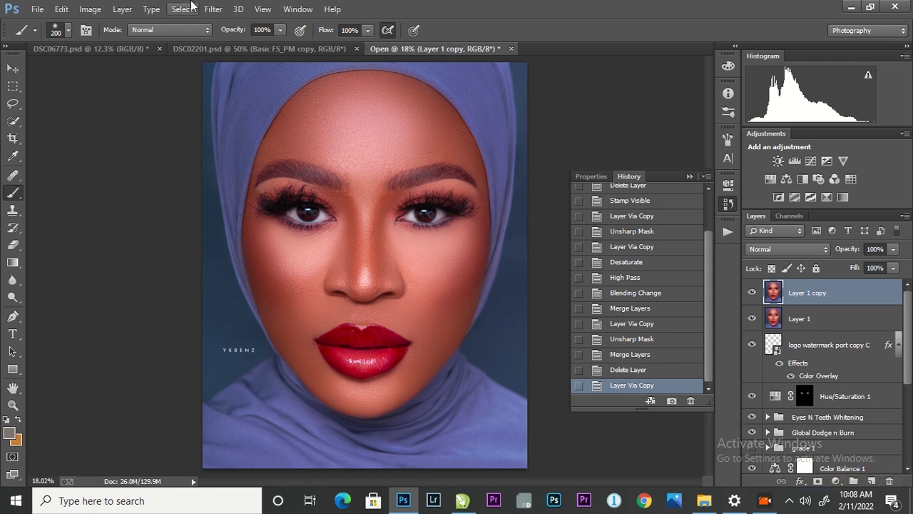
left_click(91, 9)
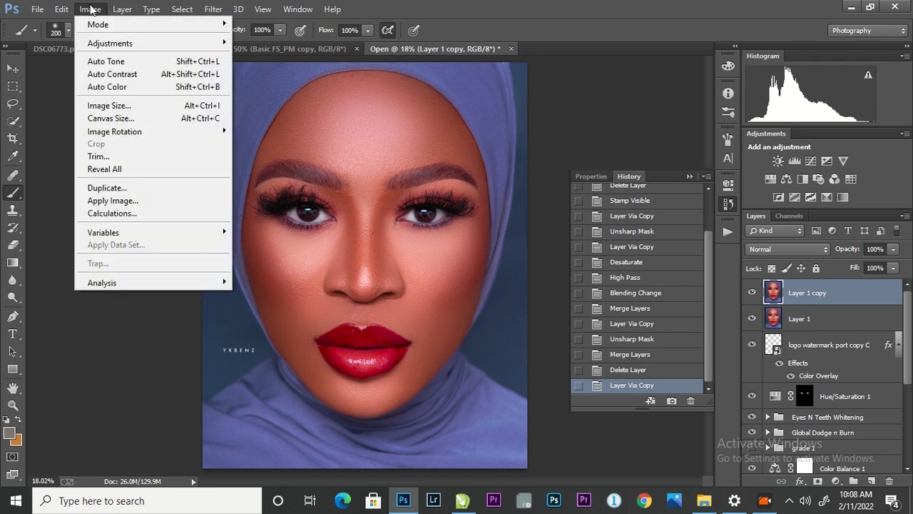
mouse_move(110, 45)
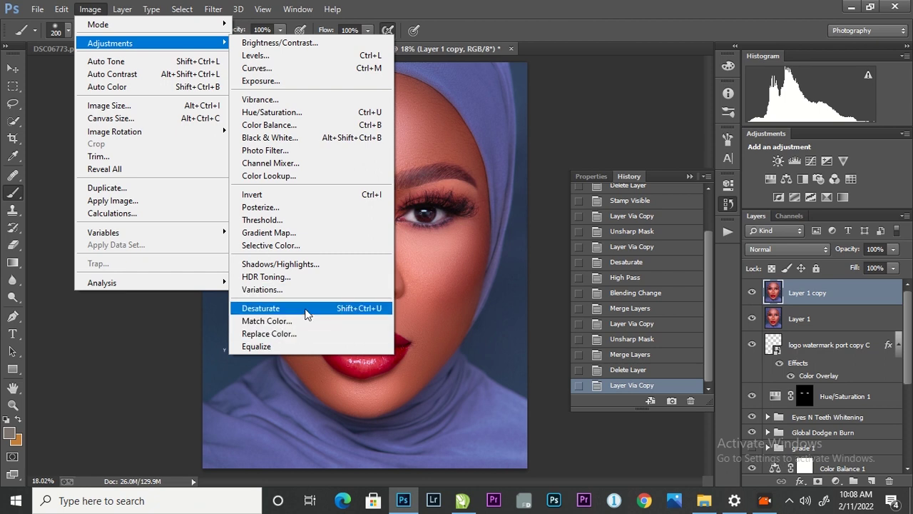
left_click(305, 308)
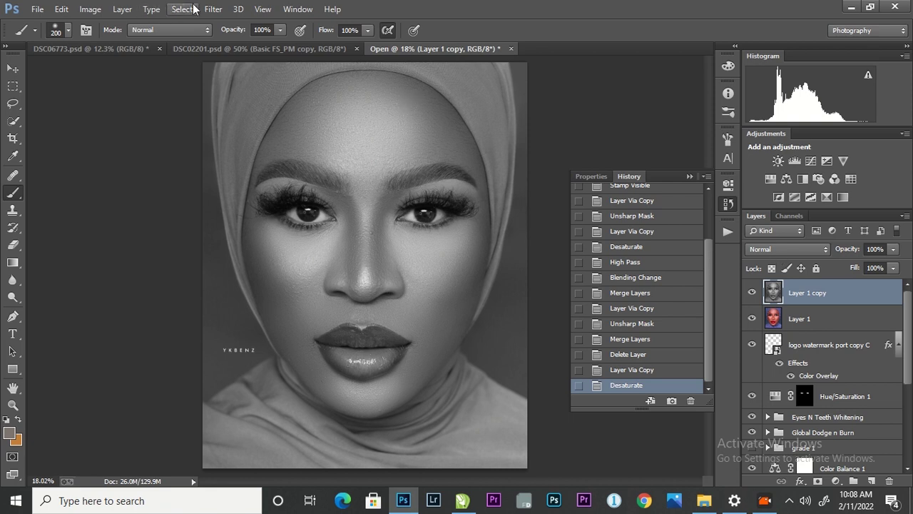
Step: Run the High Pass filter on Layer 1 copy at a 1.0 pixel radius
left_click(211, 8)
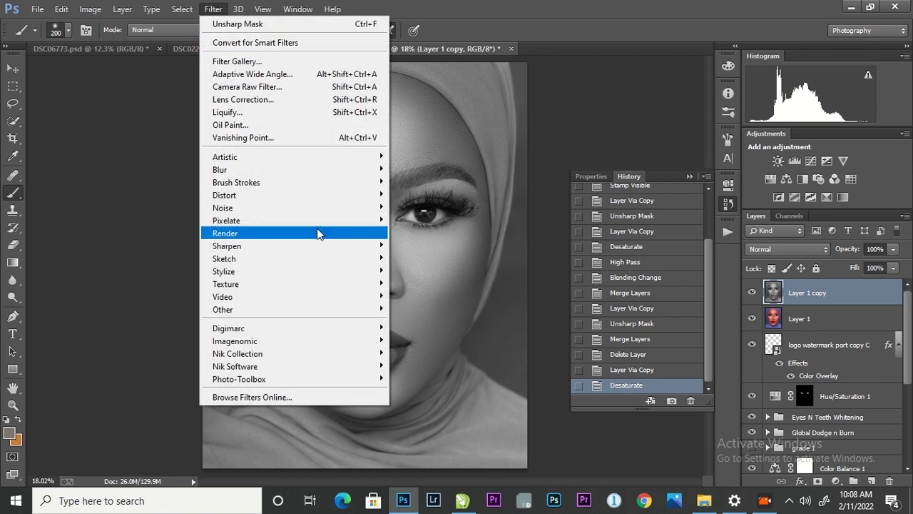
mouse_move(338, 310)
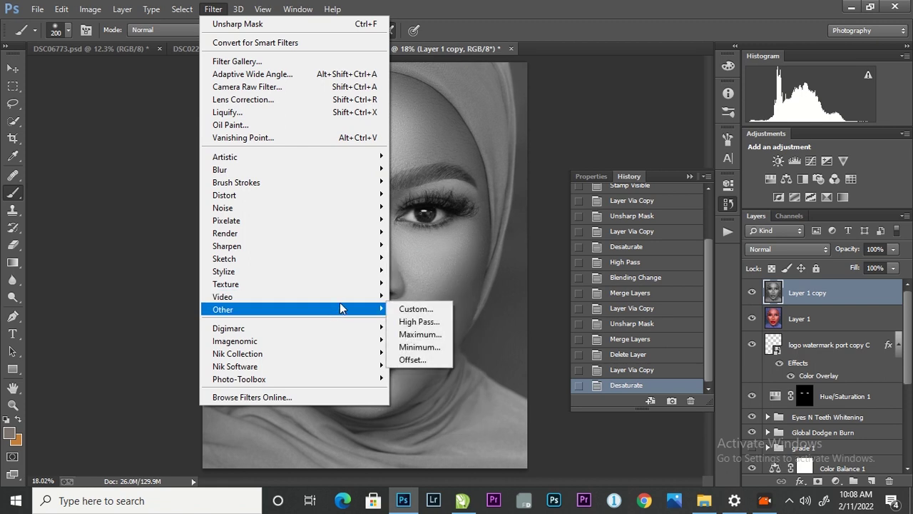
left_click(421, 321)
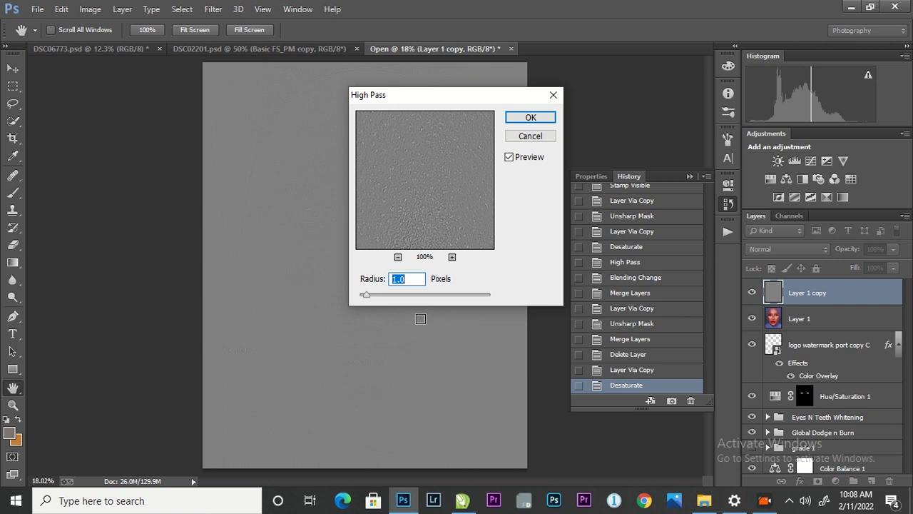
key("Return")
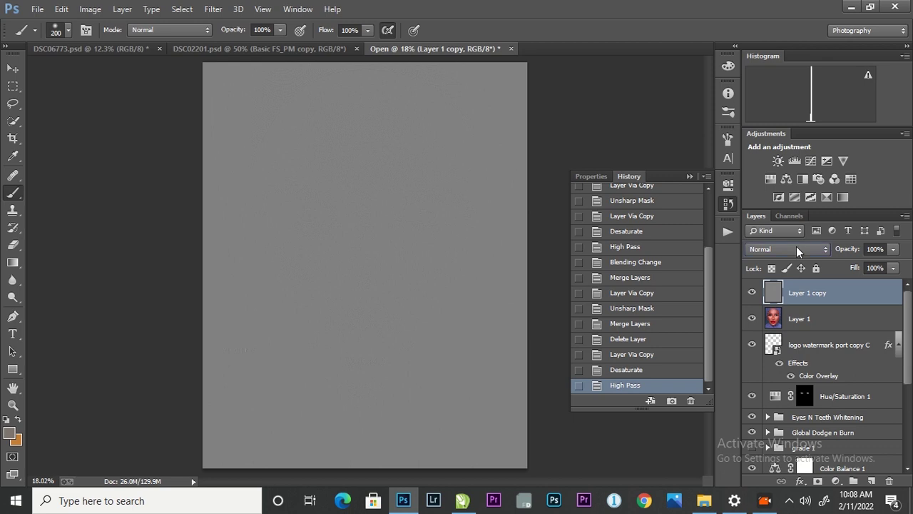
Step: Set Layer 1 copy's blend mode to Overlay and view the face at 50% zoom
left_click(796, 249)
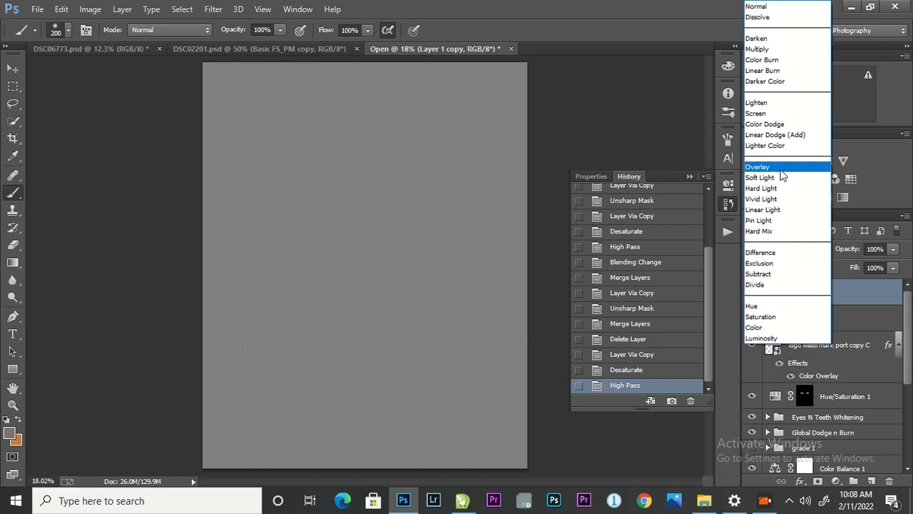
left_click(782, 170)
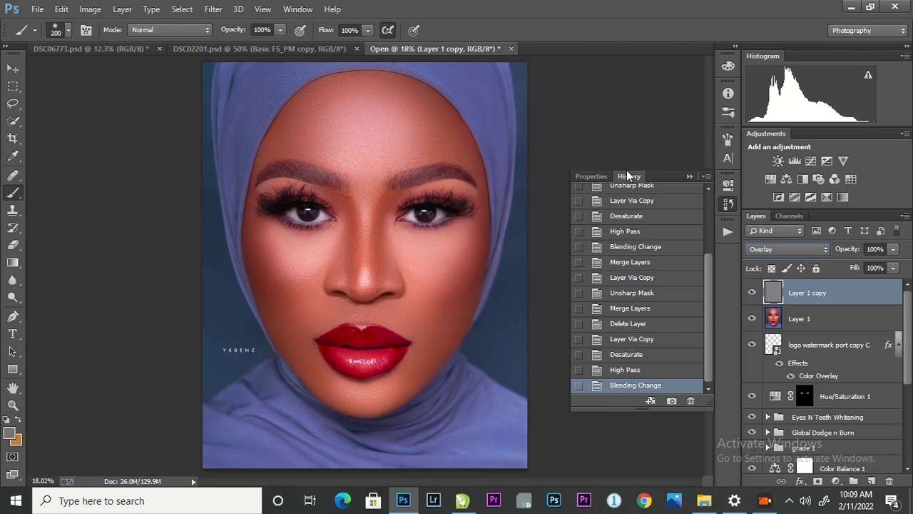
key("ctrl+plus")
key("ctrl+plus")
key("ctrl+plus")
key("ctrl+plus")
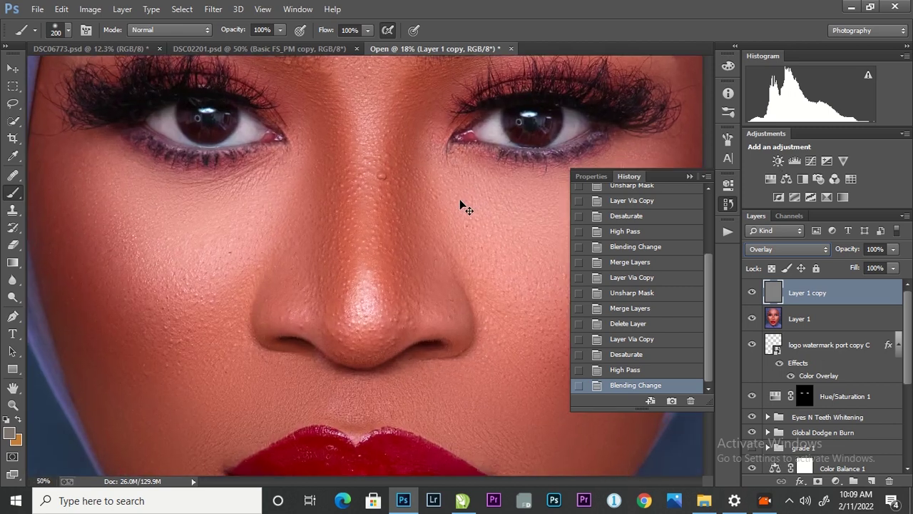
key("ctrl+minus")
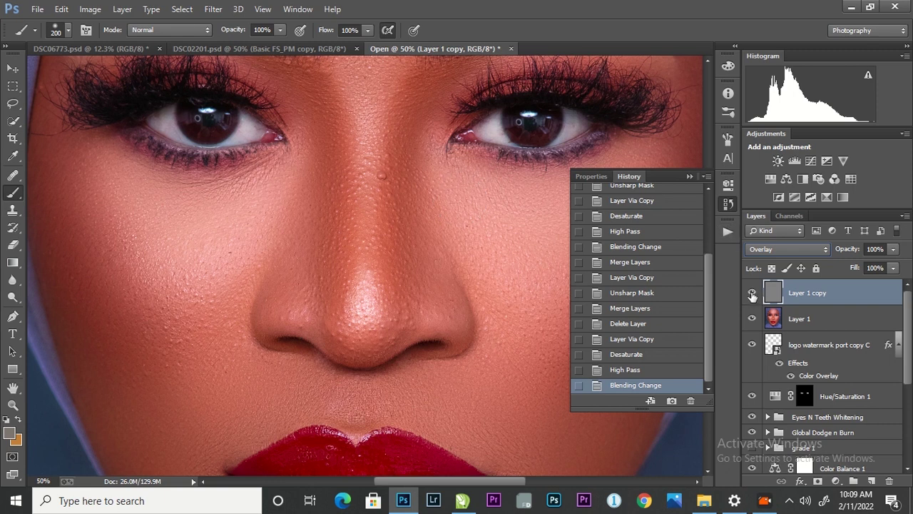
Step: Toggle Layer 1 copy's visibility to compare sharpening, ending with it shown
left_click(752, 293)
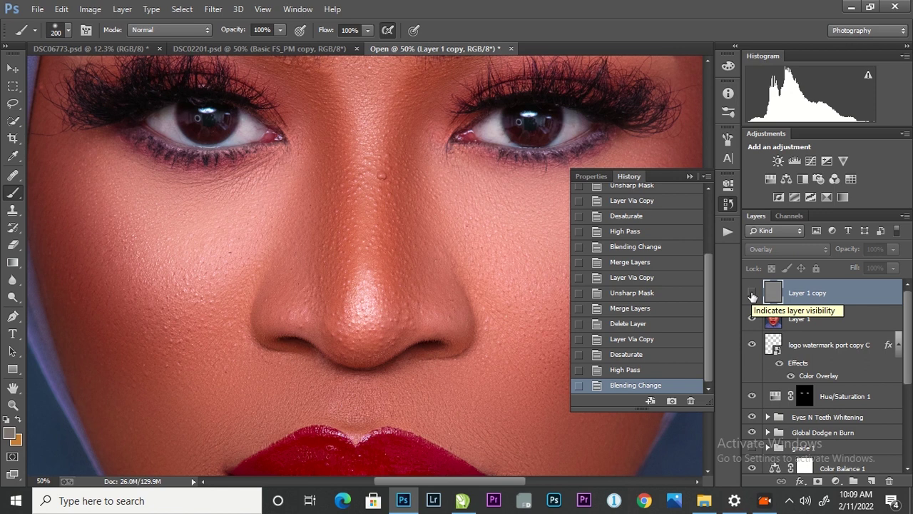
left_click(752, 293)
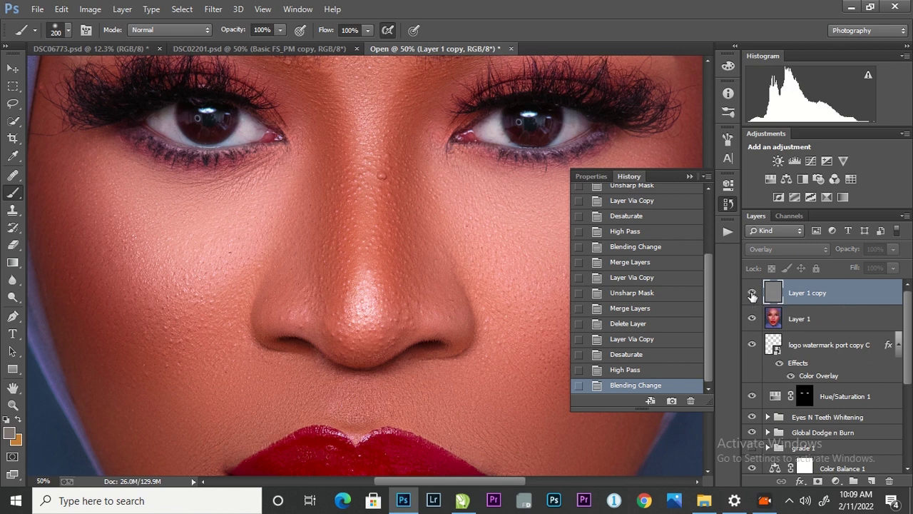
left_click(752, 293)
left_click(752, 293)
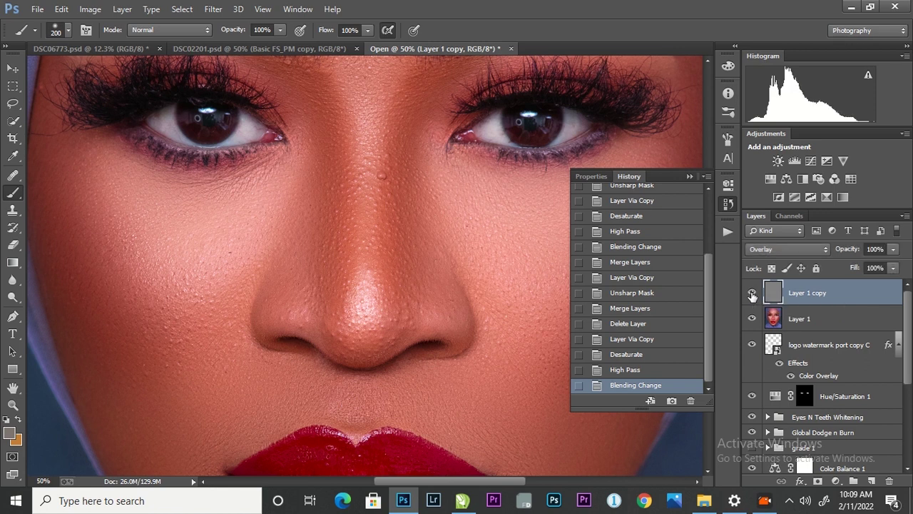
Step: Select Layer 1 together with the overlay copy and merge them into one layer
left_click(826, 321, "ctrl")
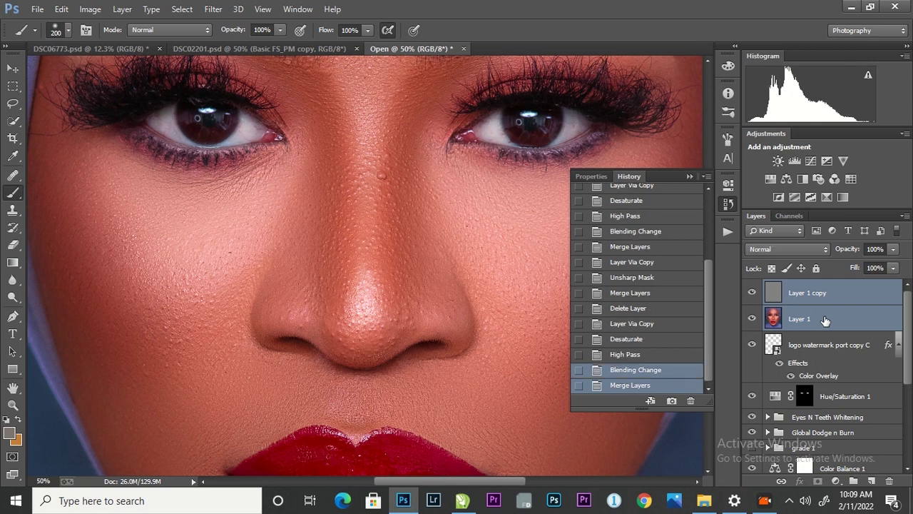
key("ctrl+e")
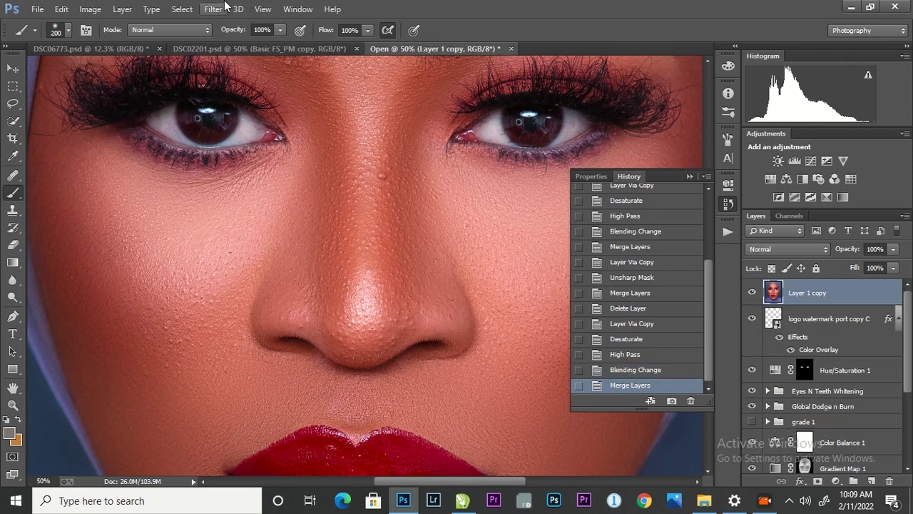
left_click(217, 8)
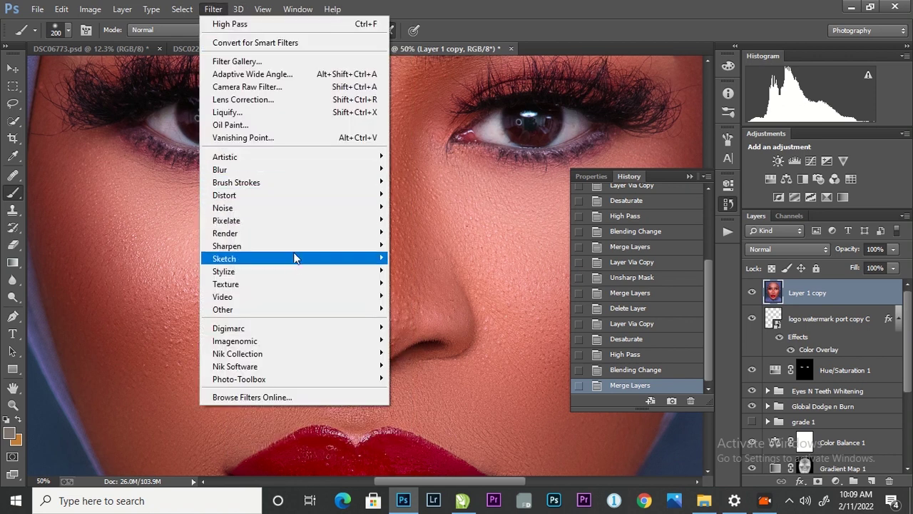
mouse_move(301, 247)
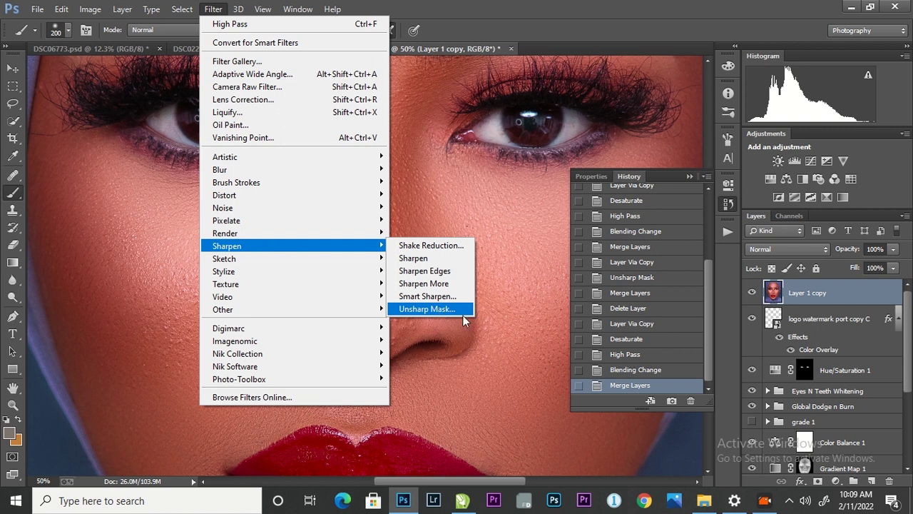
left_click(498, 459)
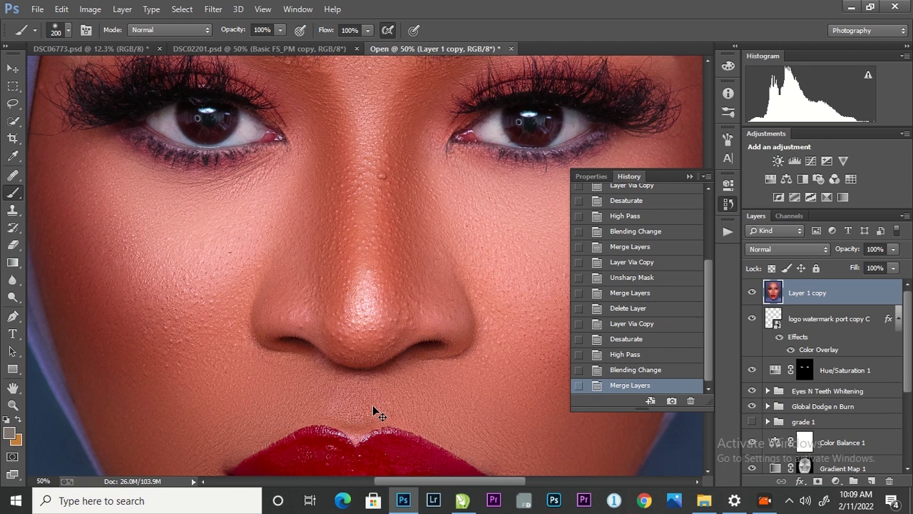
Step: Duplicate the merged layer and apply Unsharp Mask: Amount 50%, Radius 1.0 px, Threshold 0
key("ctrl+j")
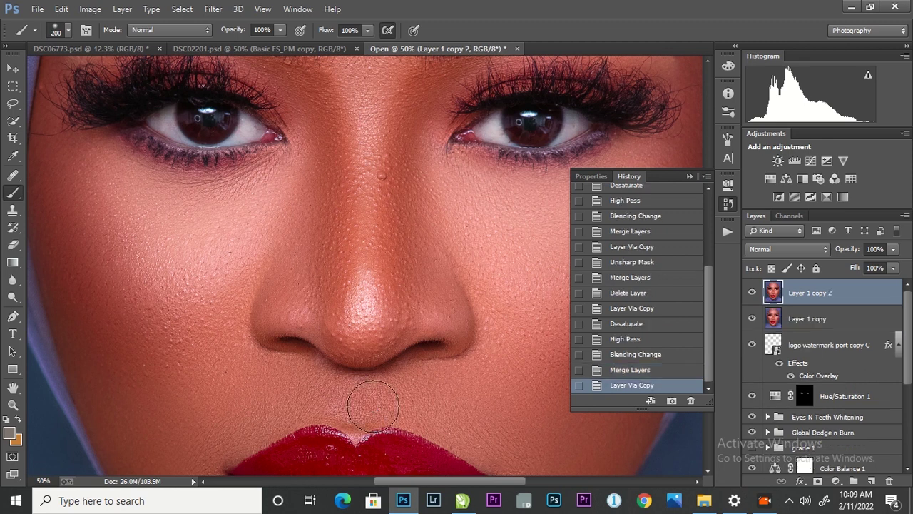
left_click(212, 8)
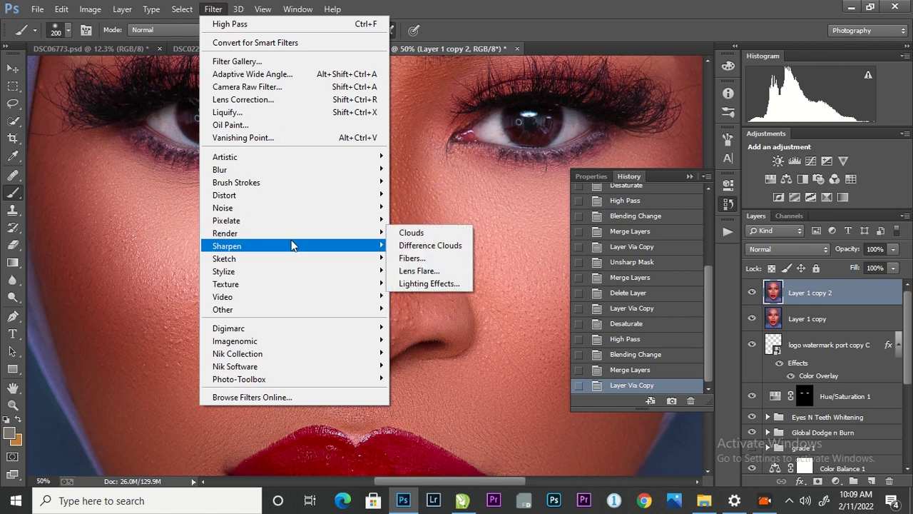
mouse_move(291, 245)
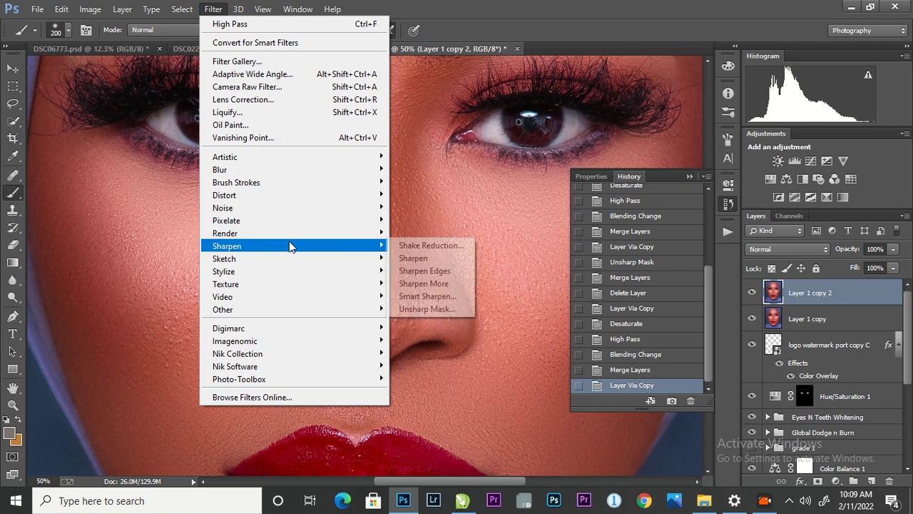
left_click(436, 308)
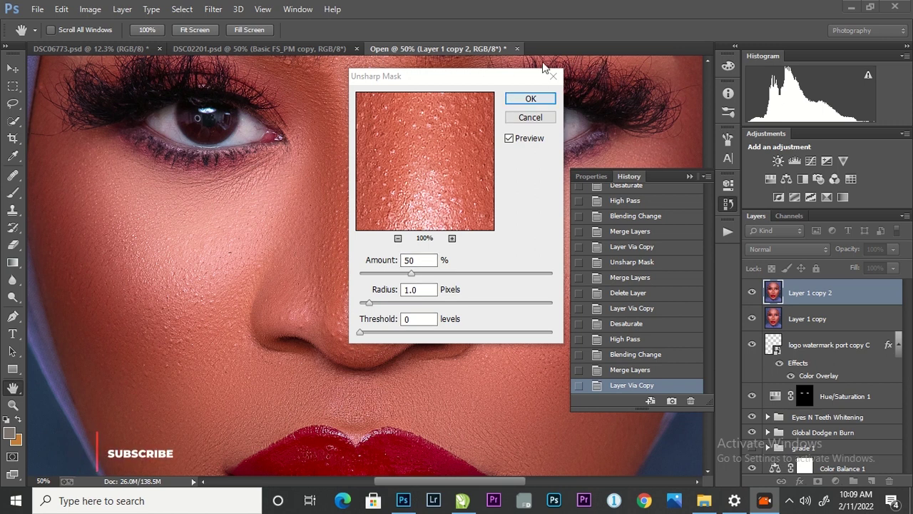
left_click(525, 106)
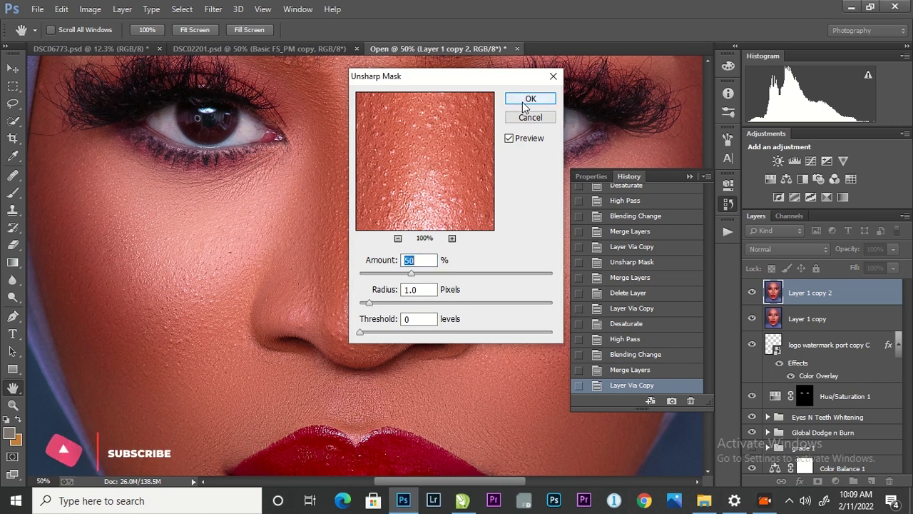
left_click(526, 101)
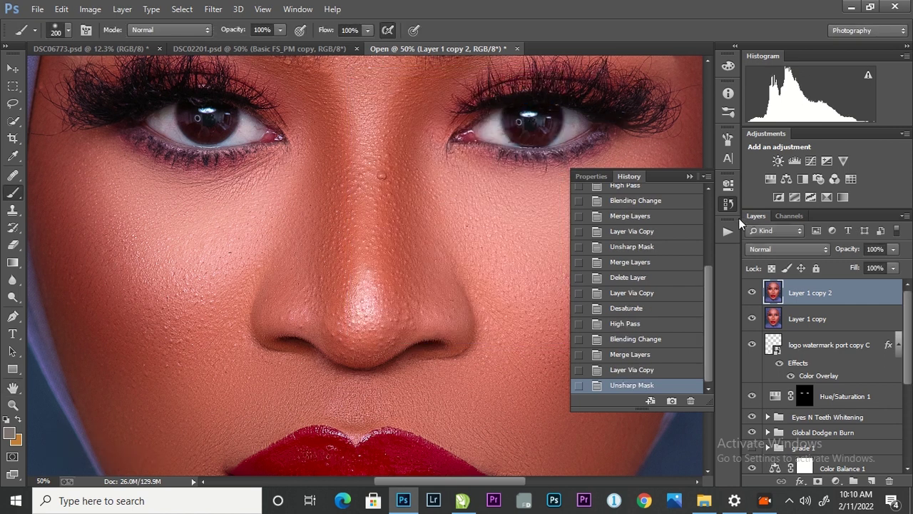
Step: Toggle Layer 1 copy 2 on and off to compare before and after sharpening
left_click(753, 293)
left_click(753, 293)
left_click(753, 294)
left_click(753, 293)
left_click(752, 293)
left_click(753, 294)
Step: Merge Layer 1 copy 2 with Layer 1 copy, check the result, and leave it visible
left_click(815, 317, "shift")
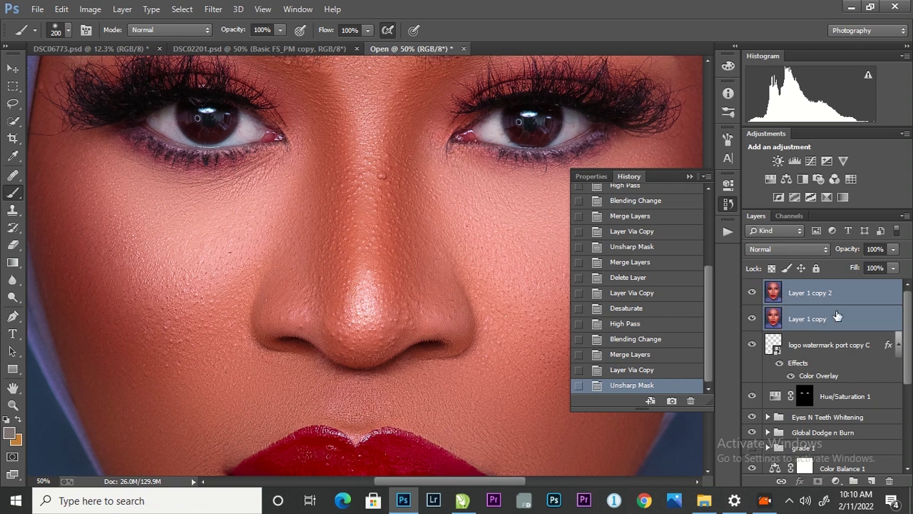
key("ctrl+e")
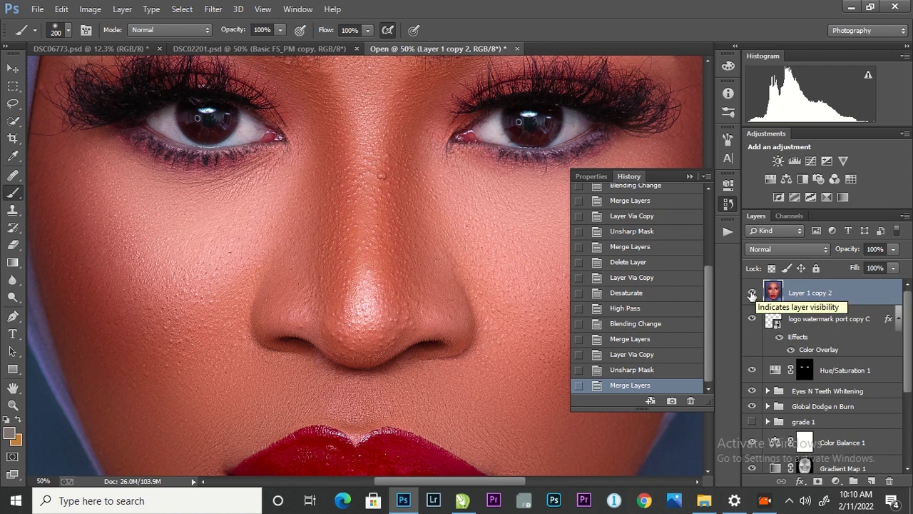
left_click(752, 294)
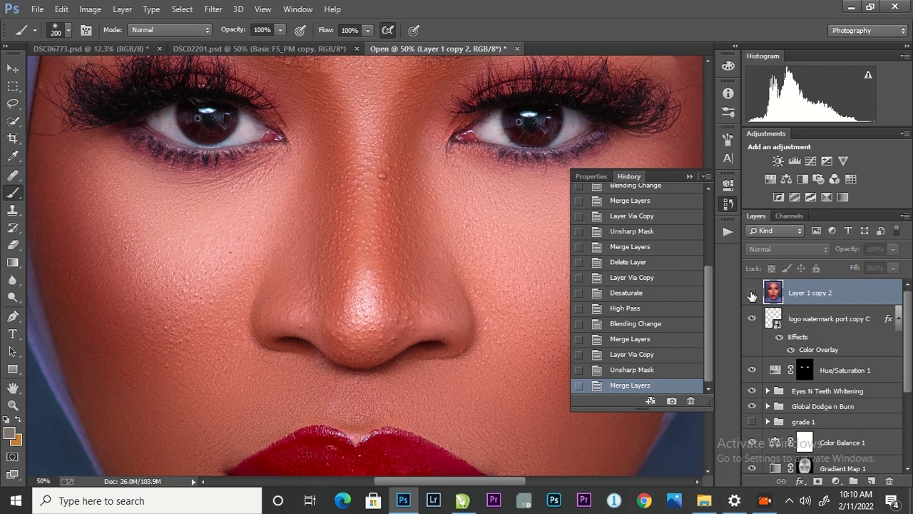
left_click(752, 294)
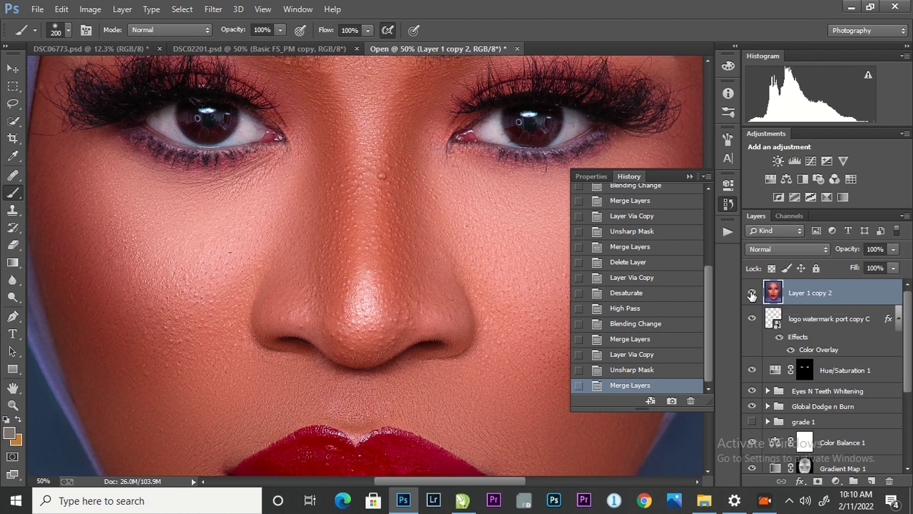
left_click(752, 294)
left_click(752, 294)
left_click(752, 294)
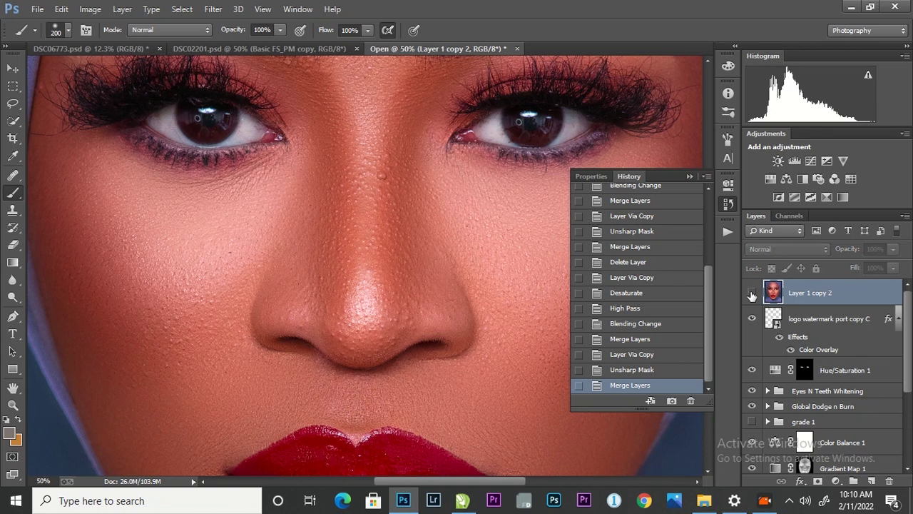
left_click(752, 294)
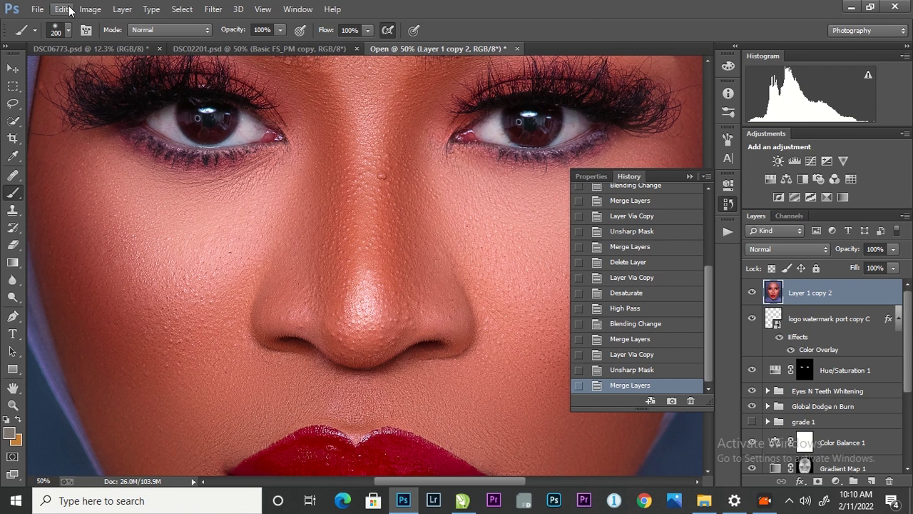
Step: Convert the image from Adobe RGB (1998) to sRGB IEC61966-2.1 with Flatten Image enabled
left_click(64, 9)
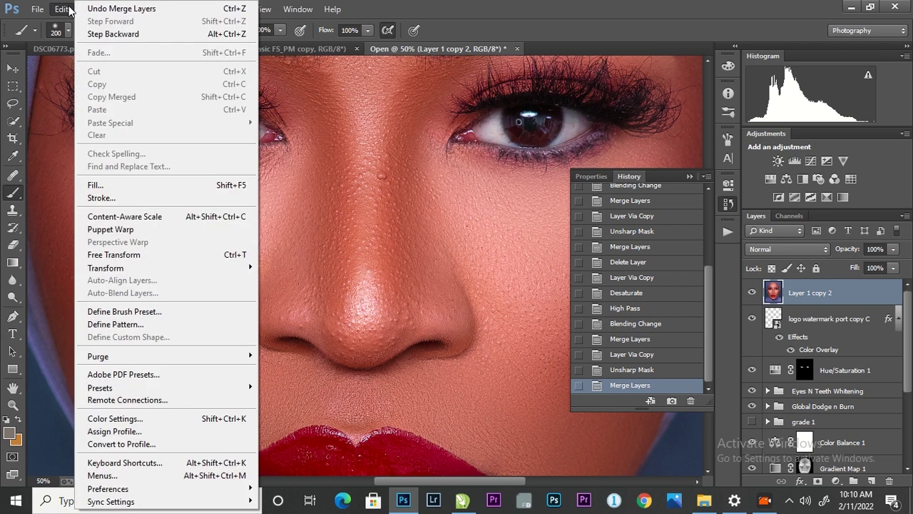
left_click(152, 443)
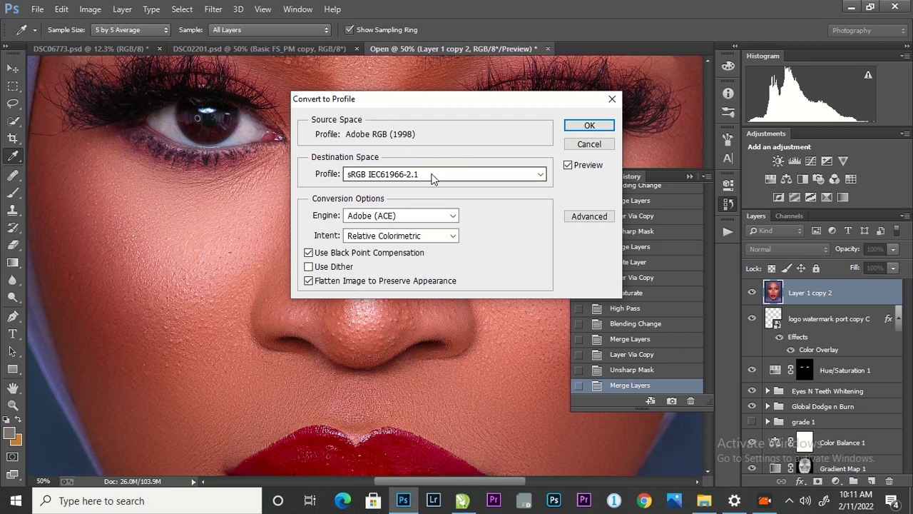
left_click(398, 176)
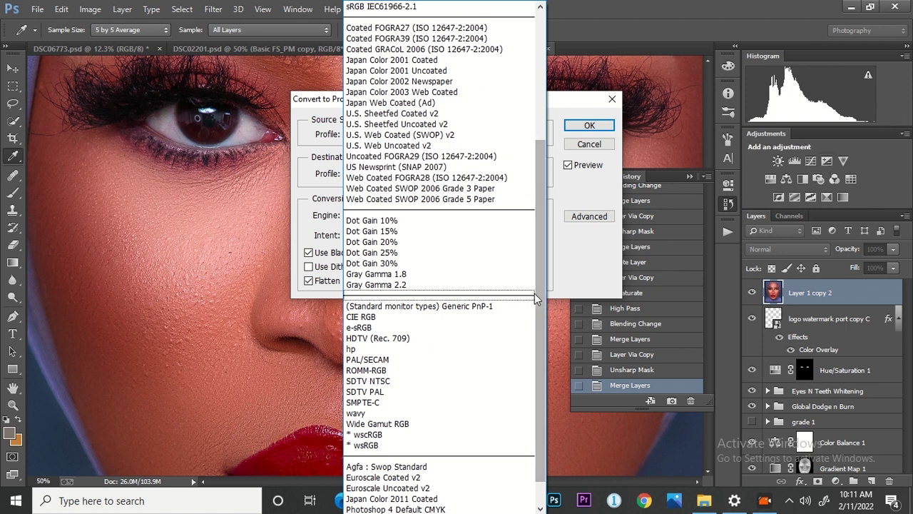
scroll(543, 181, "up", 1)
scroll(544, 143, "up", 5)
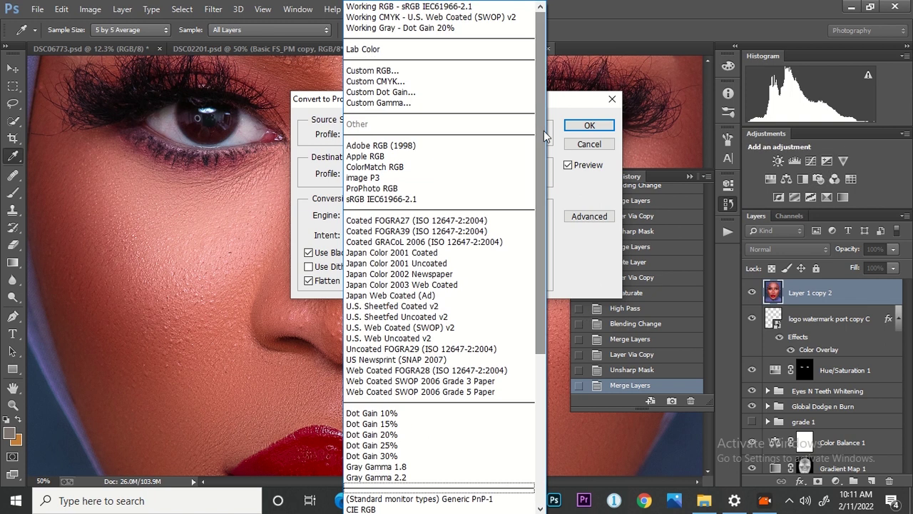
left_click(411, 197)
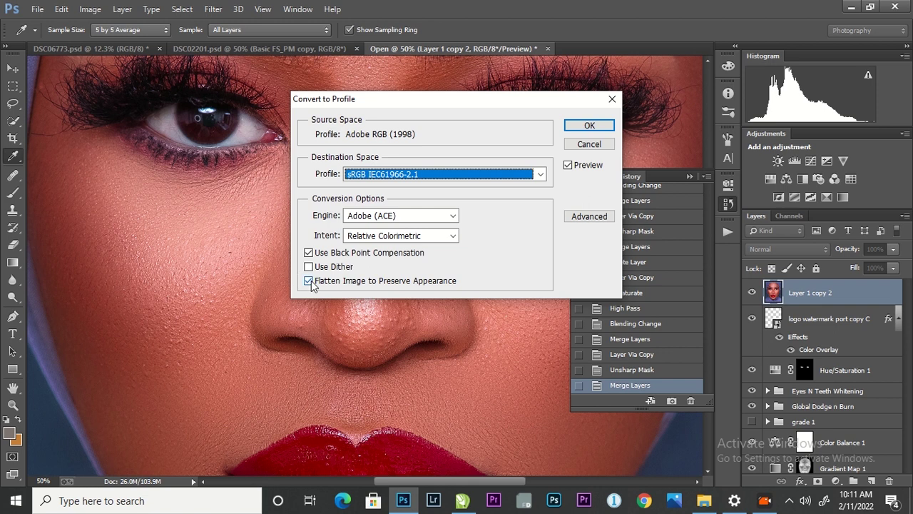
left_click(583, 127)
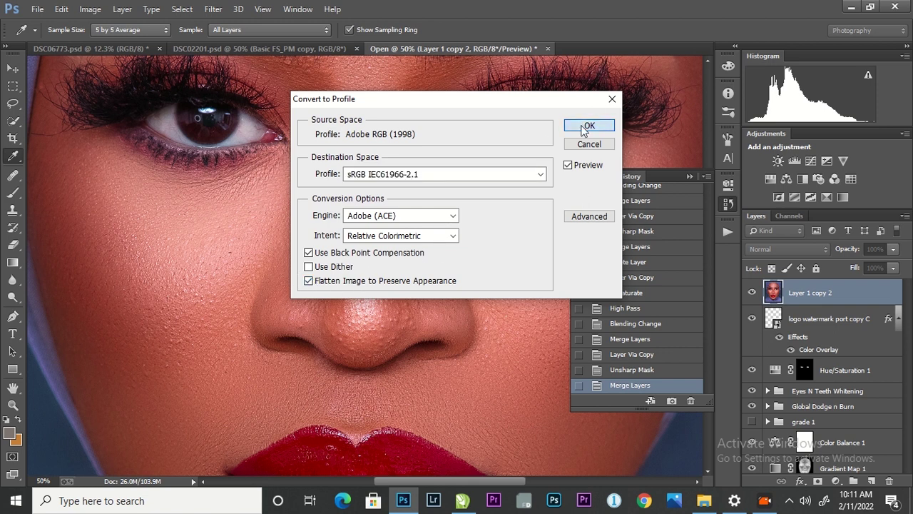
key("b")
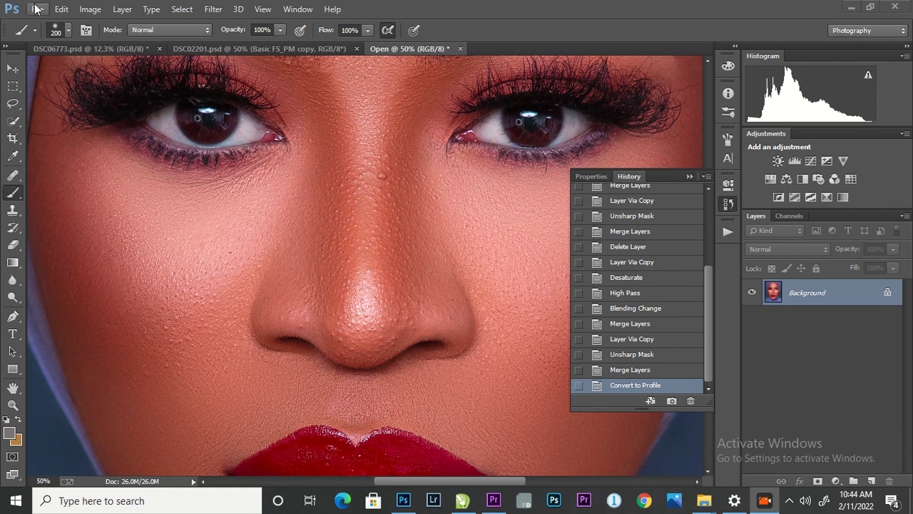
Step: Save the portrait as Open.jpg in the goodness folder as JPEG at Maximum quality 12
left_click(37, 8)
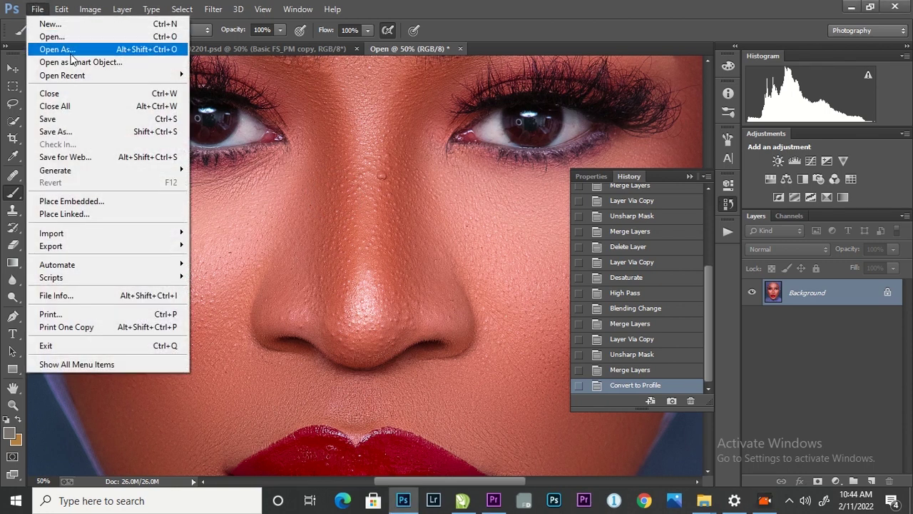
left_click(106, 129)
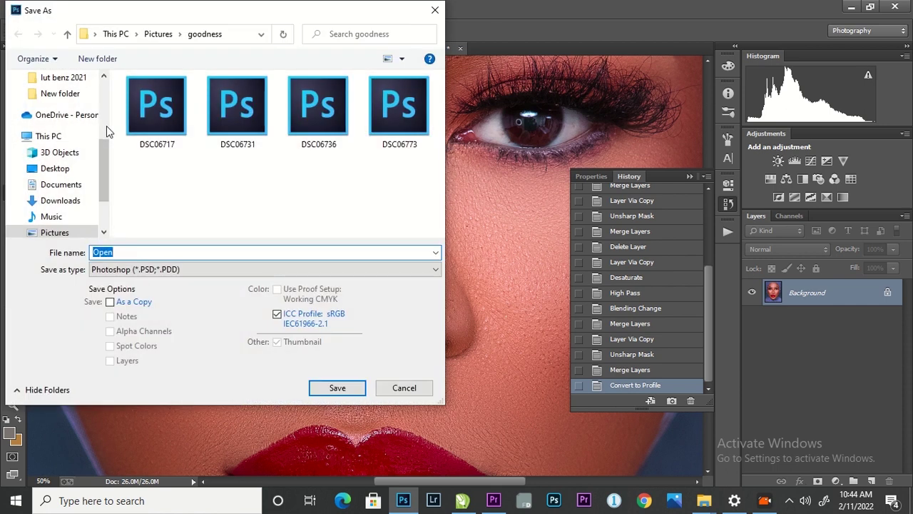
left_click(238, 269)
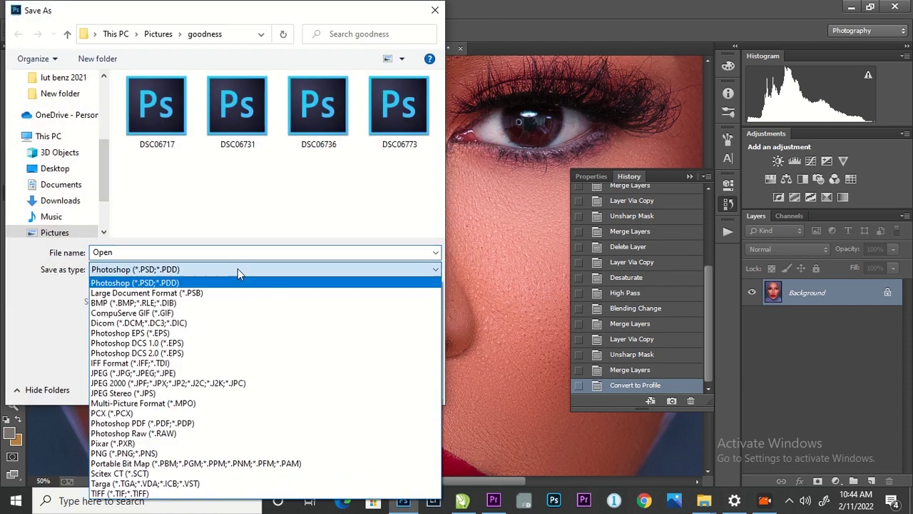
left_click(282, 373)
key("Return")
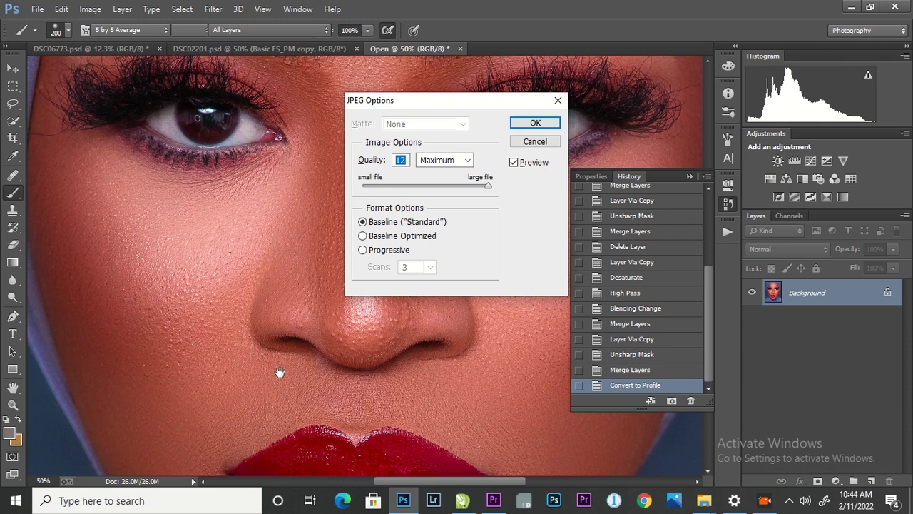
key("Return")
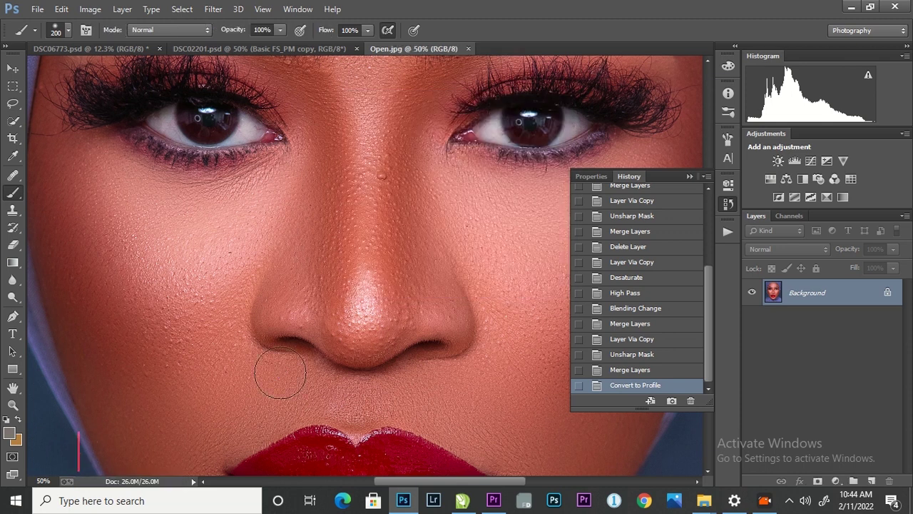